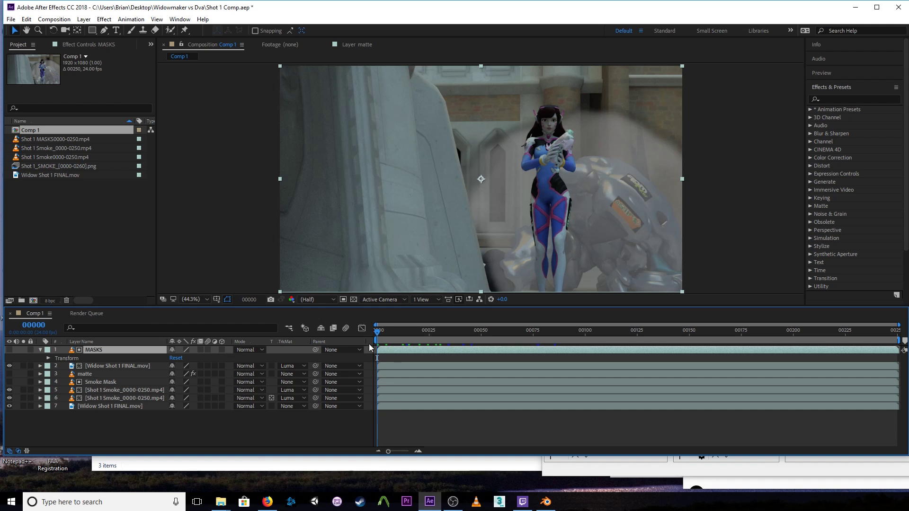
# - Scrub the After Effects composition and toggle layer 2 off and on to compare the composite
pyautogui.moveTo(379, 333); pyautogui.dragTo(425, 348)
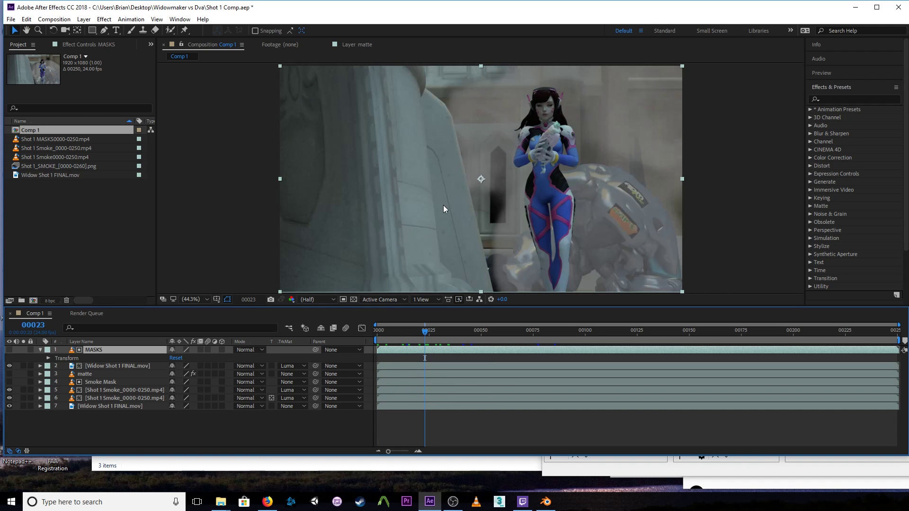
pyautogui.click(9, 367)
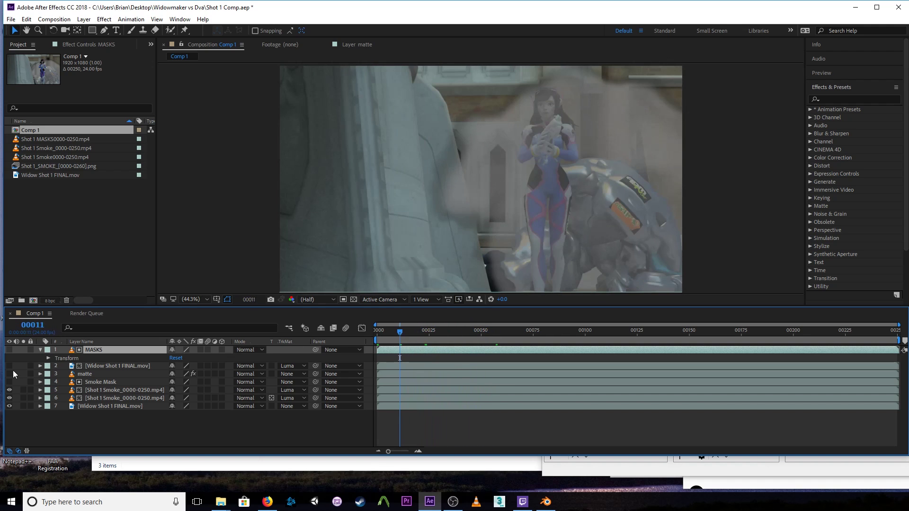
pyautogui.click(9, 365)
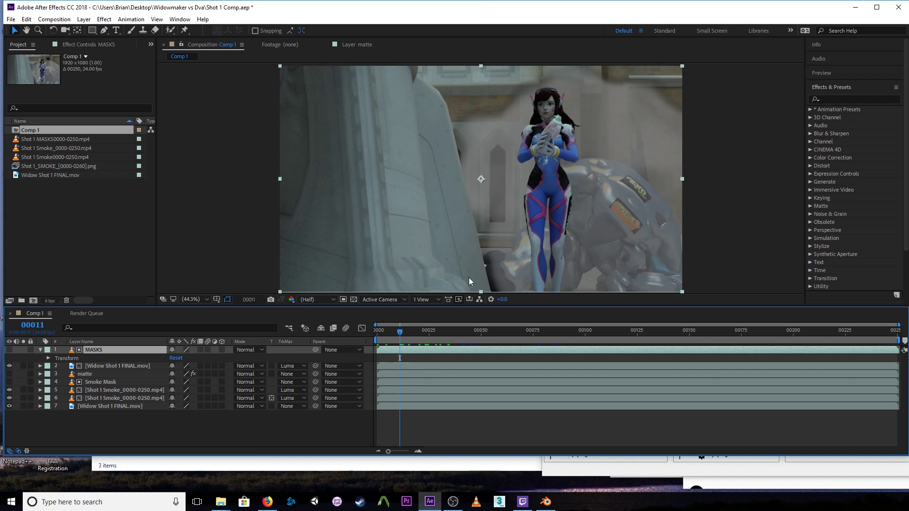
pyautogui.moveTo(401, 332); pyautogui.dragTo(418, 331)
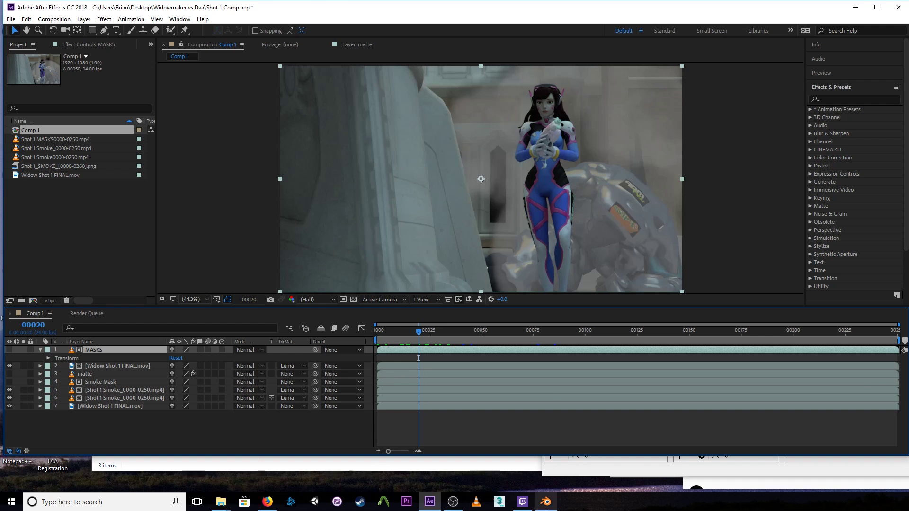
# - Switch to Blender, orbit the close-up view and zoom the camera view onto D.Va
pyautogui.hotkey('alt', 'Tab')
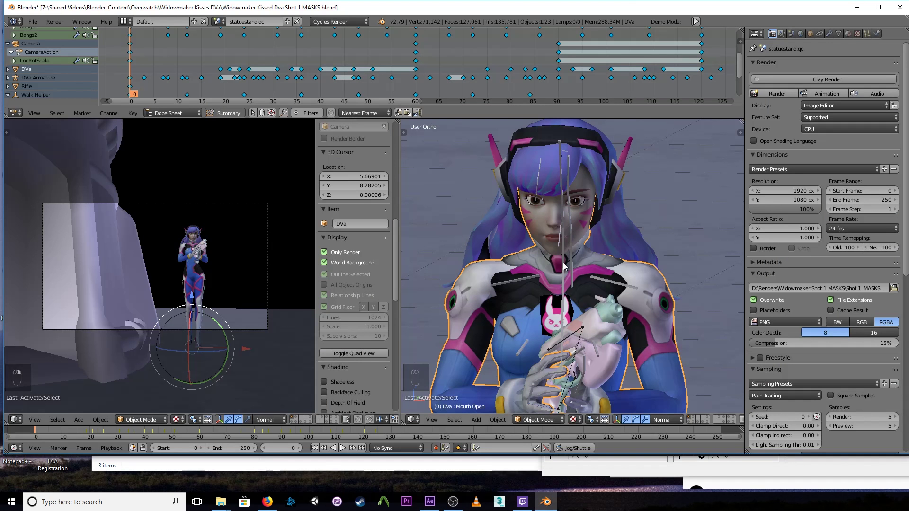
pyautogui.moveTo(630, 265)
pyautogui.mouseDown(button='middle')
pyautogui.moveTo(623, 219)
pyautogui.moveTo(621, 254)
pyautogui.mouseUp(button='middle')
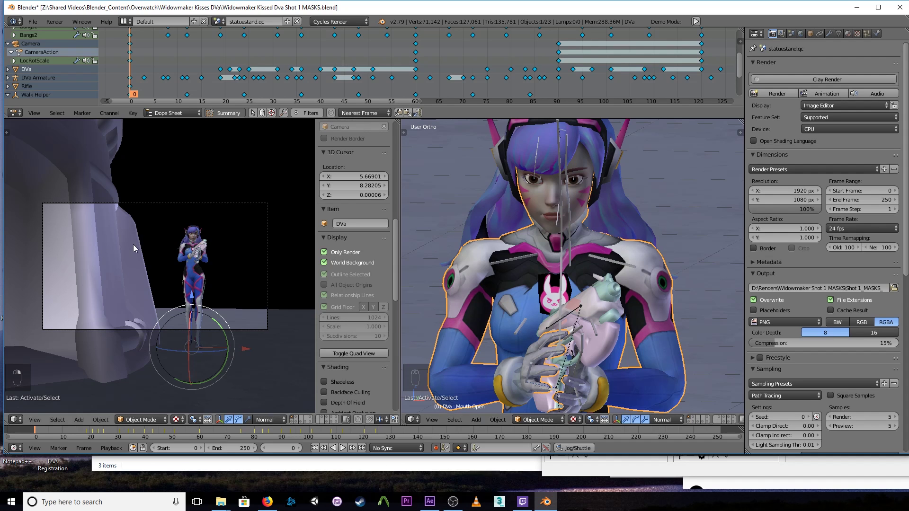
pyautogui.scroll(2, 197, 271)
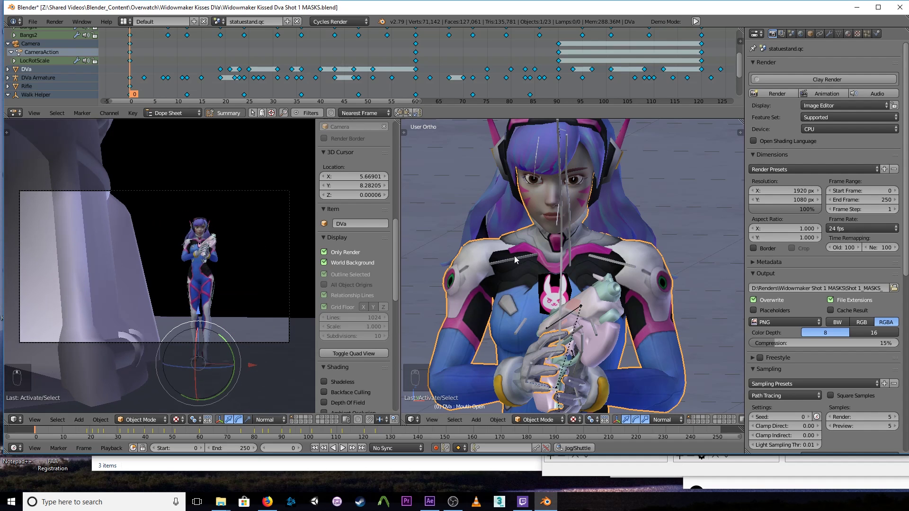
# - Check the Pass Index of DVa, DVa Hair, DVa Headset and dva_pistol_reference in Object properties
pyautogui.rightClick(650, 250)
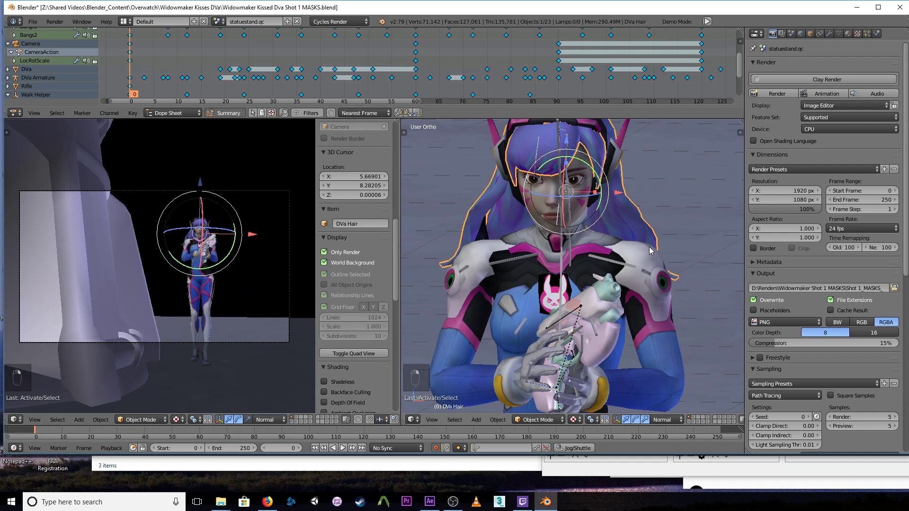
pyautogui.rightClick(652, 252)
pyautogui.moveTo(662, 255); pyautogui.dragTo(621, 235, button='middle')
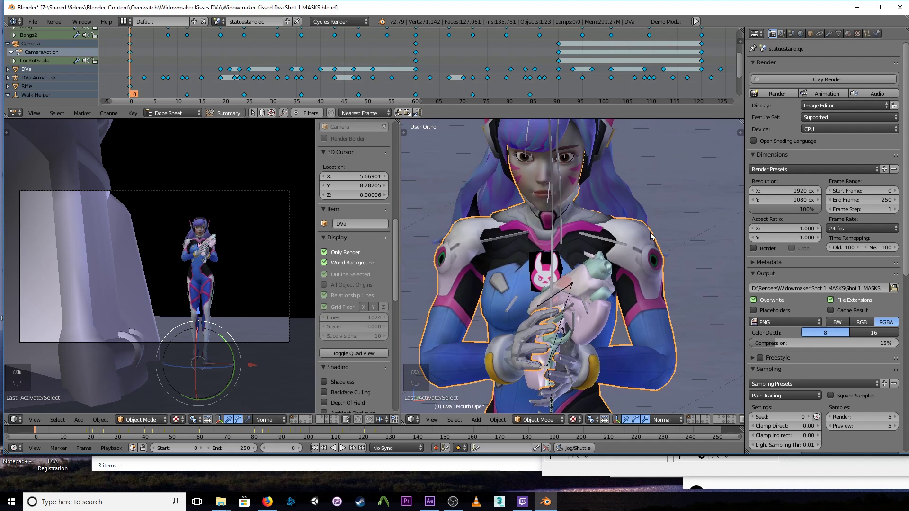
pyautogui.click(810, 33)
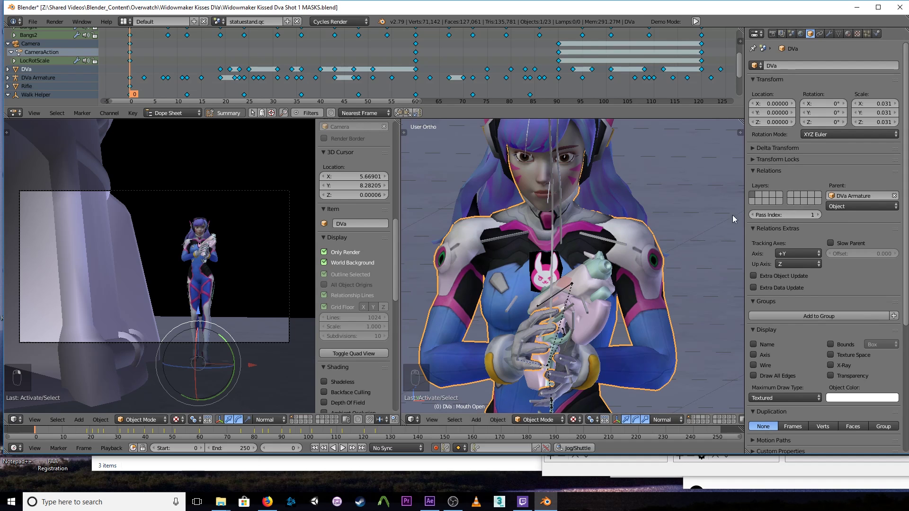
pyautogui.rightClick(618, 181)
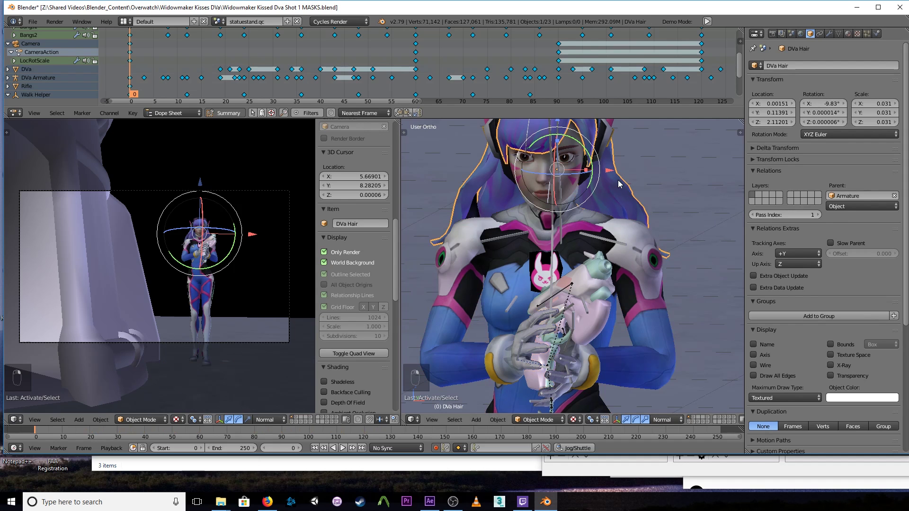
pyautogui.rightClick(609, 127)
pyautogui.rightClick(591, 280)
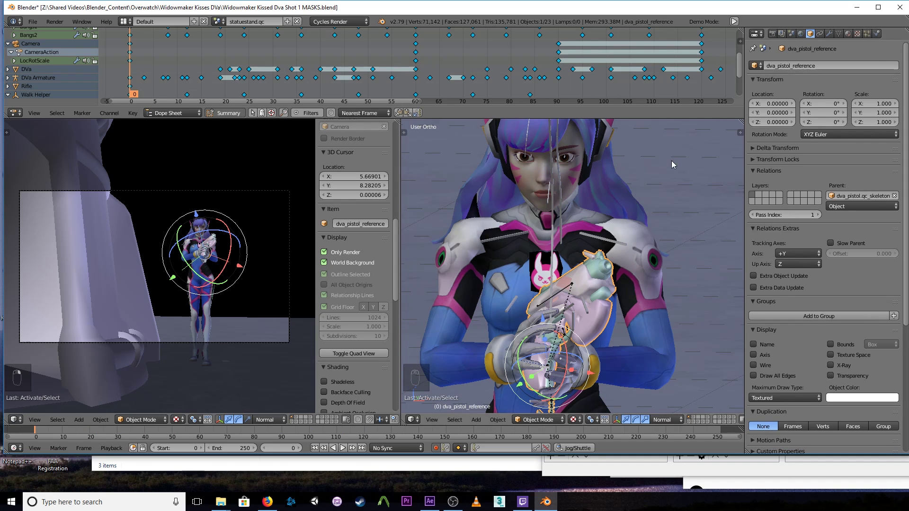
# - Show the render layer passes and turn the right view into the Node Editor
pyautogui.click(783, 34)
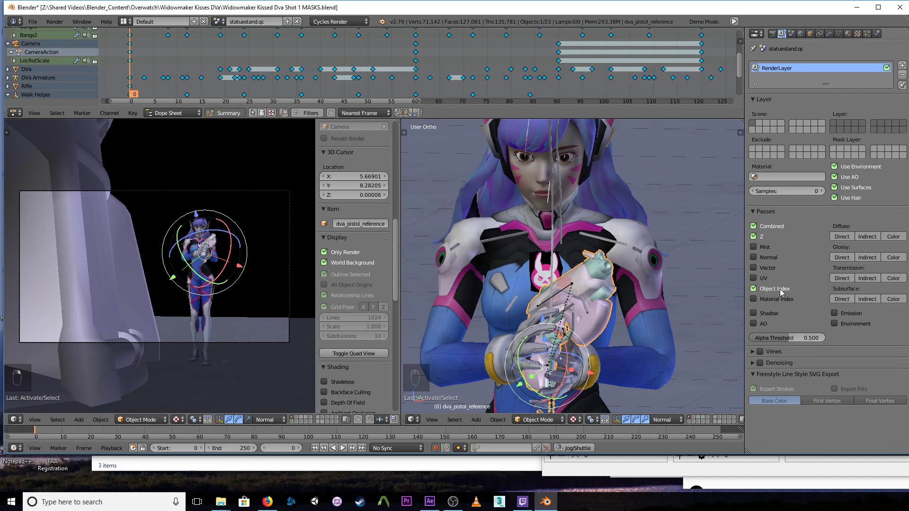
pyautogui.click(413, 420)
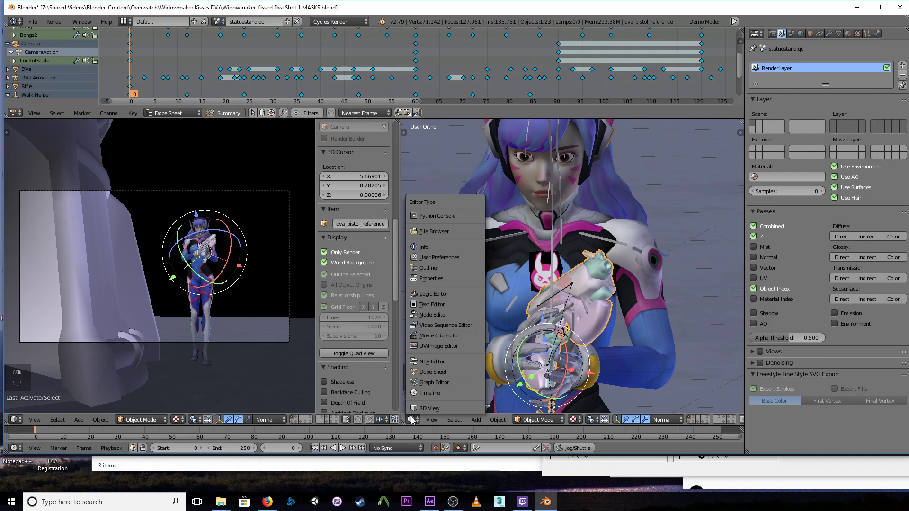
pyautogui.click(461, 313)
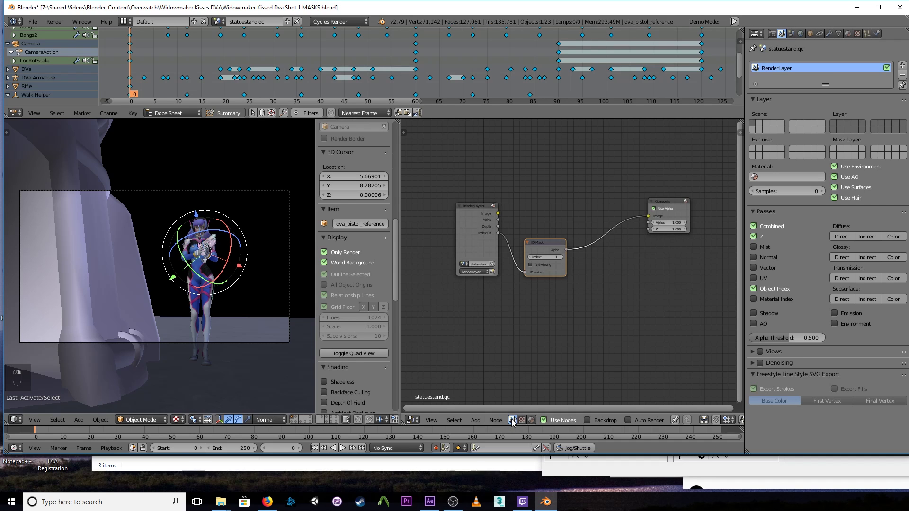
# - Frame the compositor nodes and nudge the ID Mask node (index 1) up and right
pyautogui.moveTo(545, 312); pyautogui.dragTo(546, 311, button='middle')
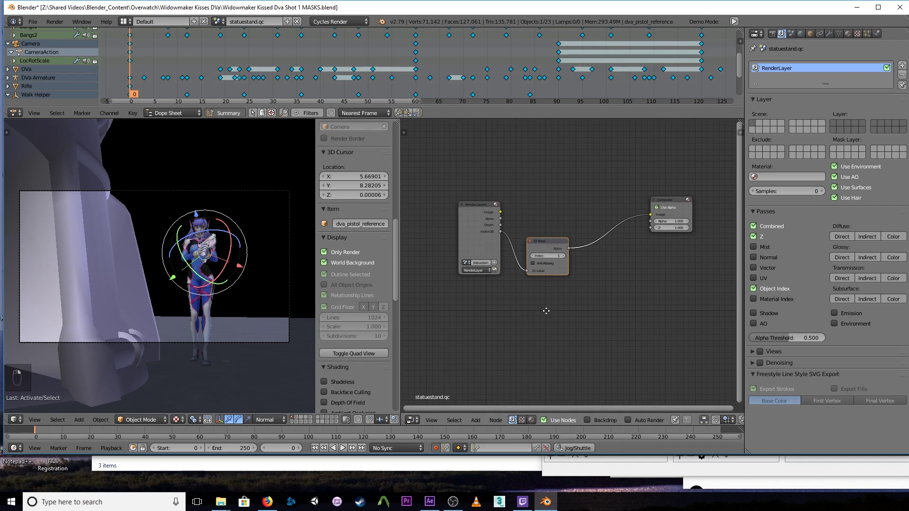
pyautogui.scroll(2, 548, 310)
pyautogui.moveTo(484, 226); pyautogui.dragTo(511, 232, button='middle')
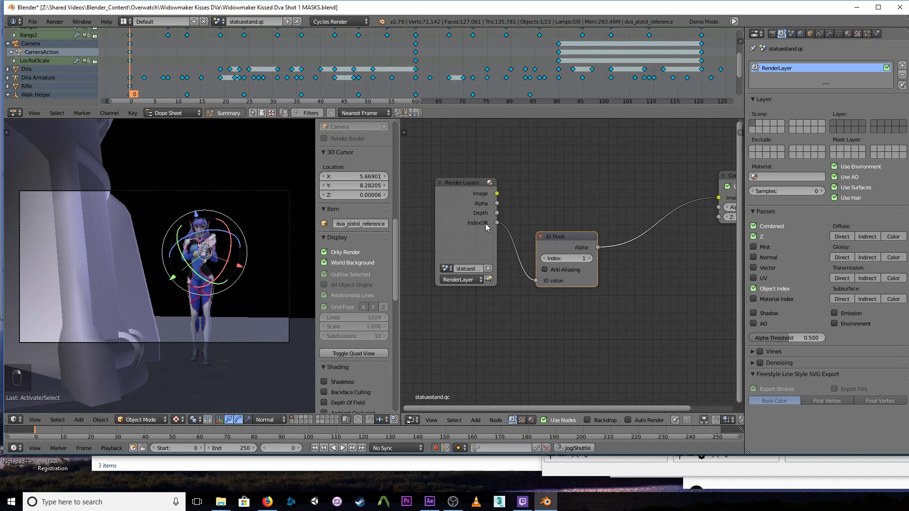
pyautogui.moveTo(545, 195); pyautogui.dragTo(510, 171, button='middle')
pyautogui.scroll(-1, 527, 183)
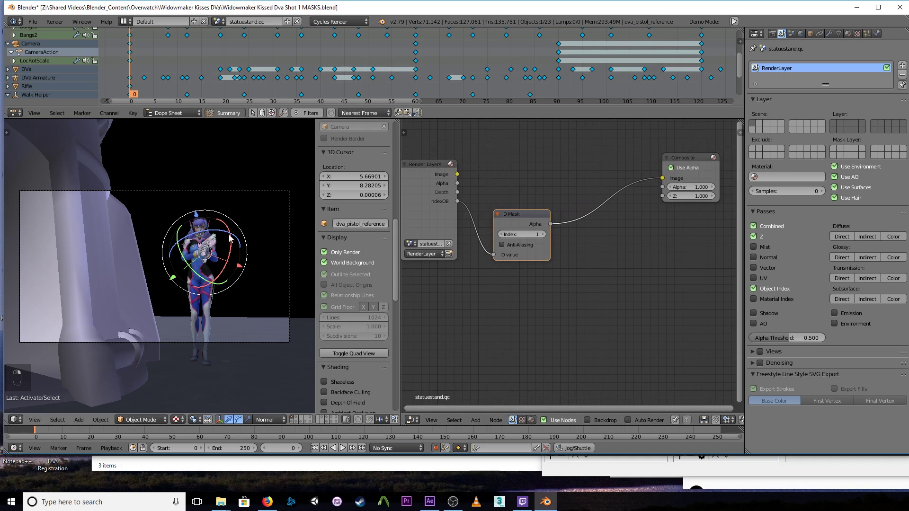
pyautogui.moveTo(468, 308); pyautogui.dragTo(476, 308, button='middle')
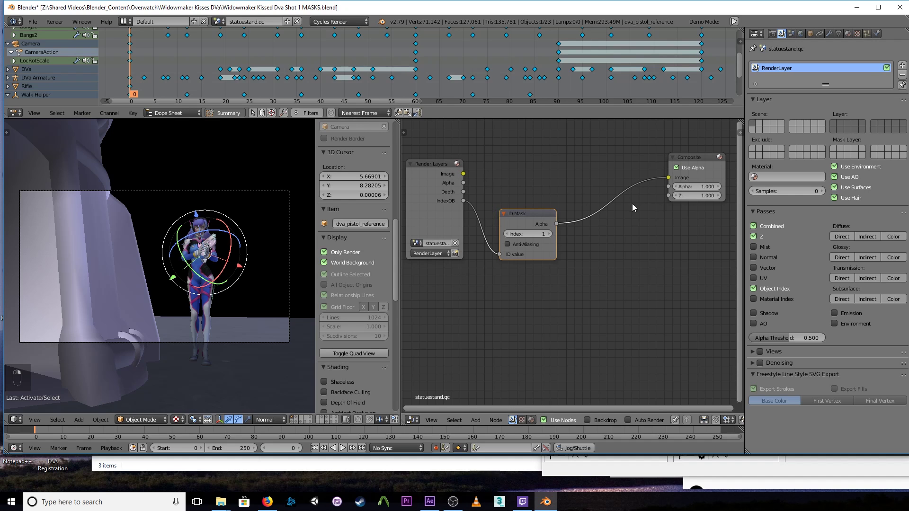
pyautogui.moveTo(532, 212); pyautogui.dragTo(548, 204)
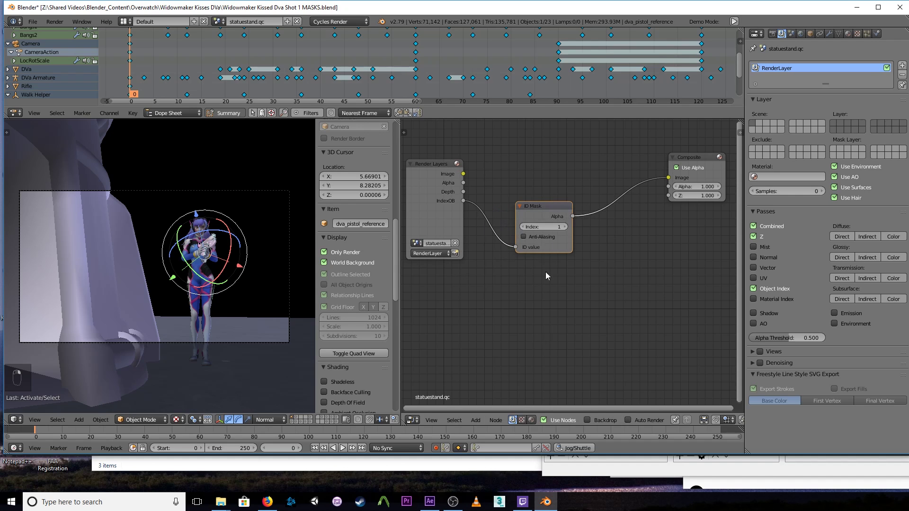
pyautogui.hotkey('shift', 'a')
pyautogui.click(558, 301)
pyautogui.write('id n')
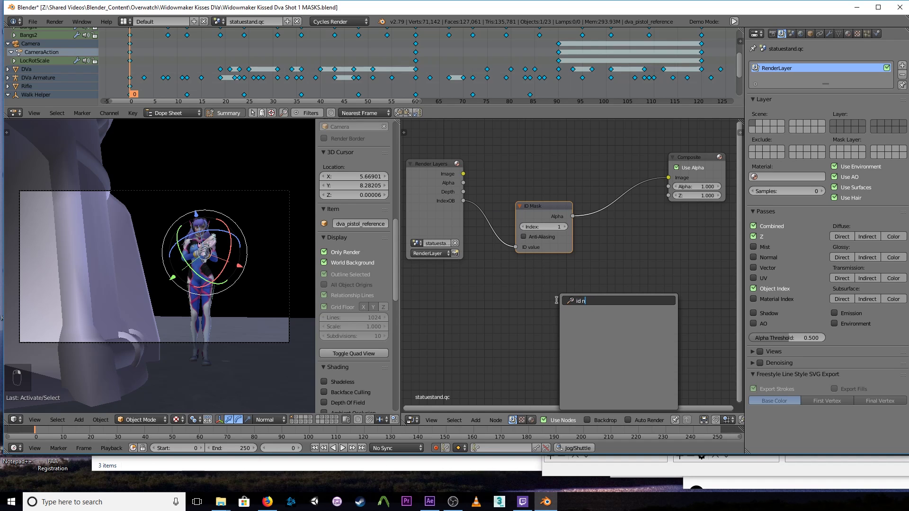
pyautogui.press('BackSpace')
pyautogui.write('ma')
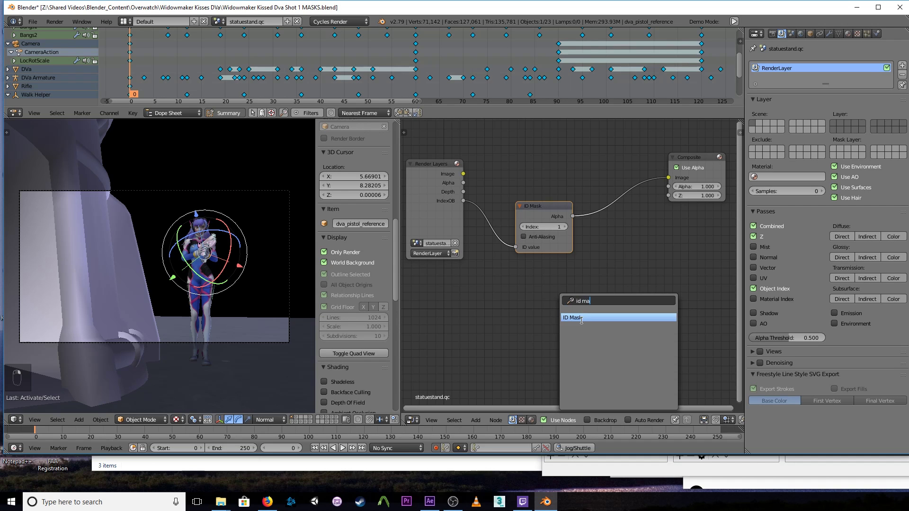
pyautogui.click(585, 317)
pyautogui.rightClick(613, 314)
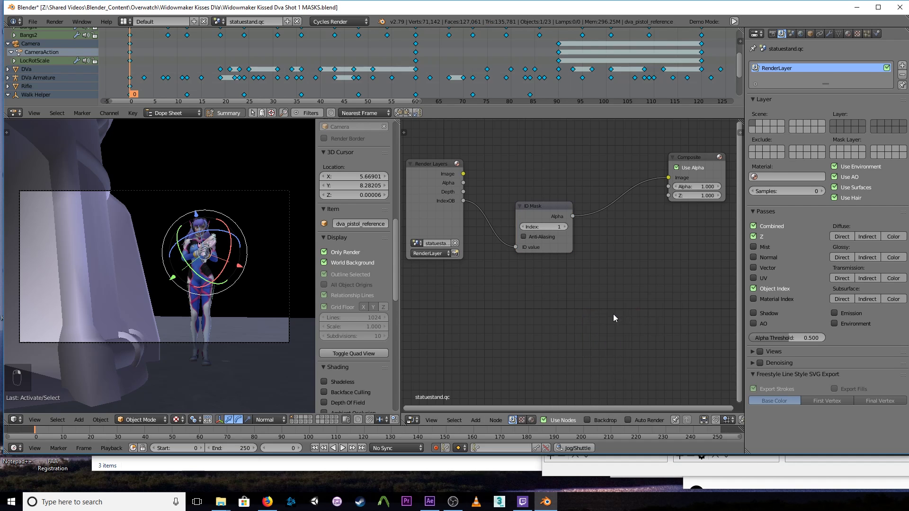
pyautogui.click(537, 217)
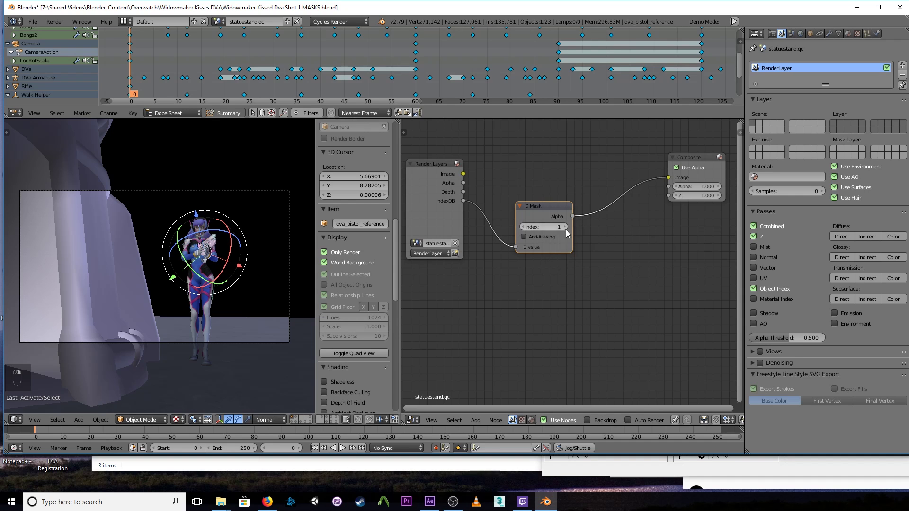
pyautogui.moveTo(494, 223); pyautogui.dragTo(506, 217, button='middle')
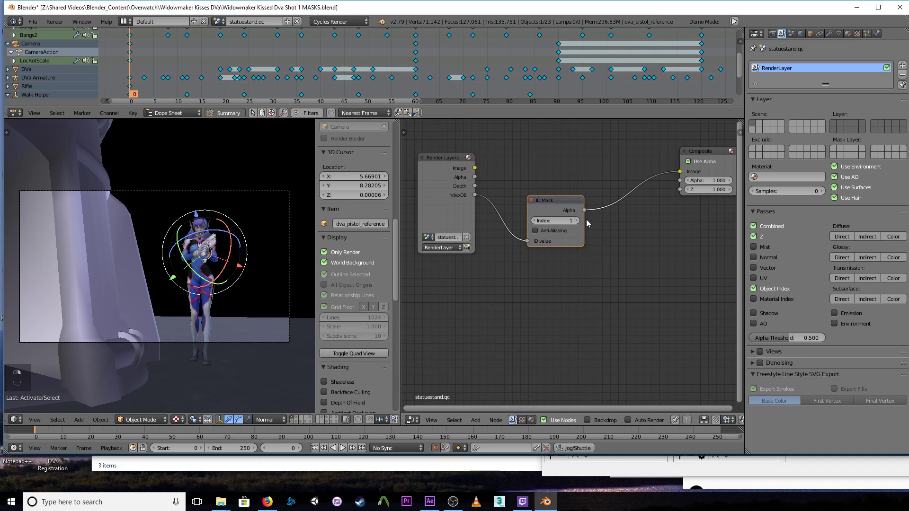
pyautogui.moveTo(587, 223); pyautogui.dragTo(561, 217, button='middle')
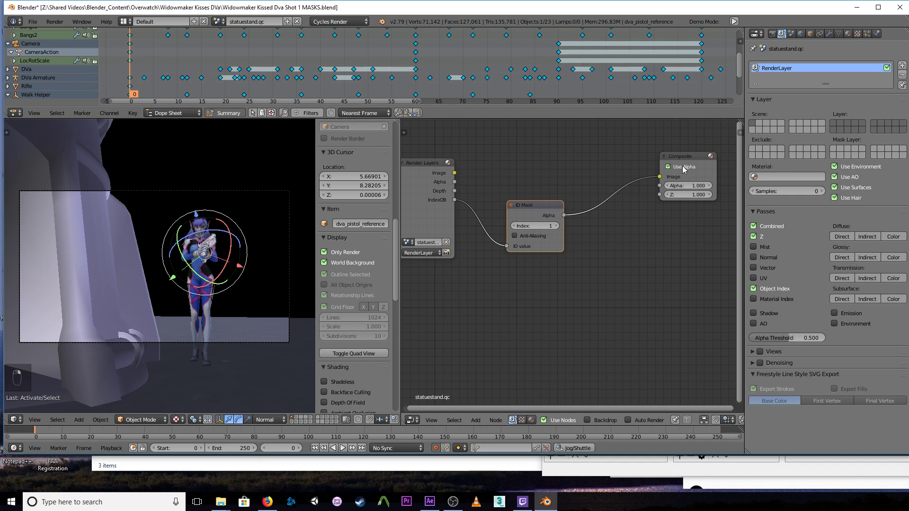
pyautogui.click(773, 33)
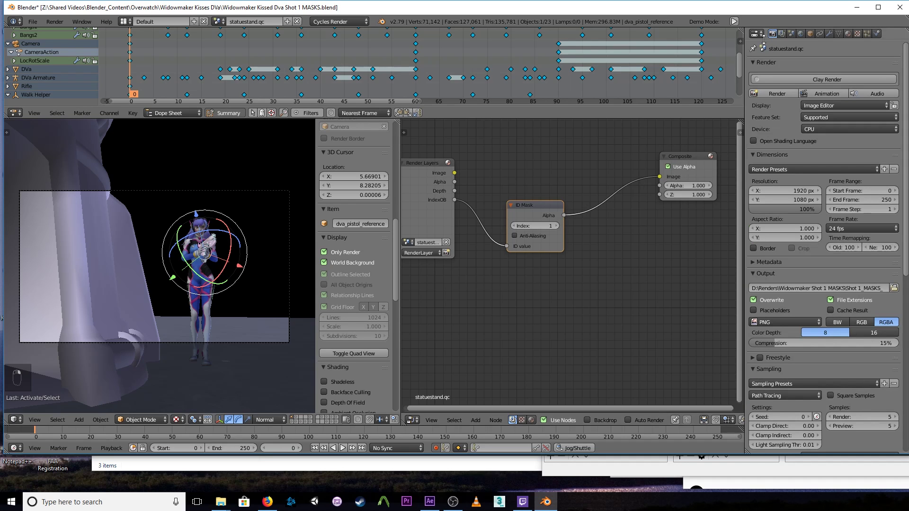
# - Review the render settings (5 samples, transparent film, PNG RGBA) and hide the 3D view sidebar
pyautogui.scroll(-5, 871, 281)
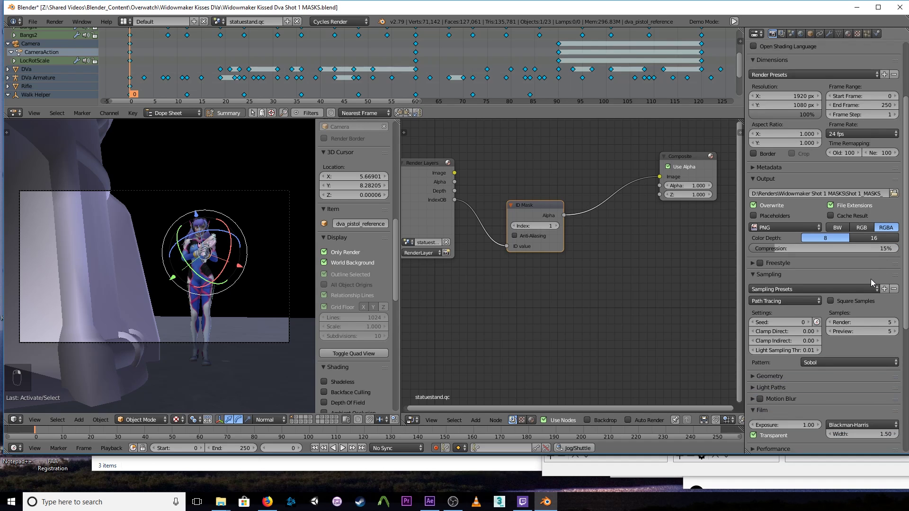
pyautogui.scroll(-2, 870, 282)
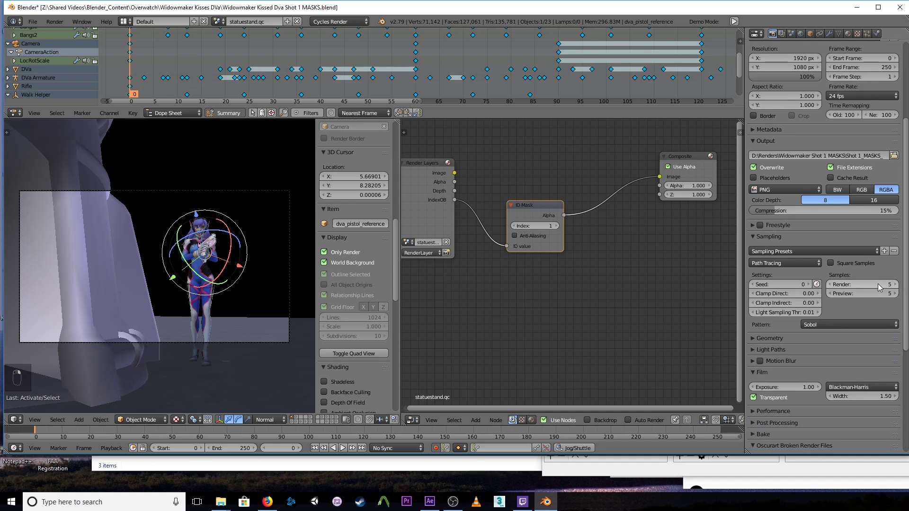
pyautogui.moveTo(567, 271); pyautogui.dragTo(586, 272, button='middle')
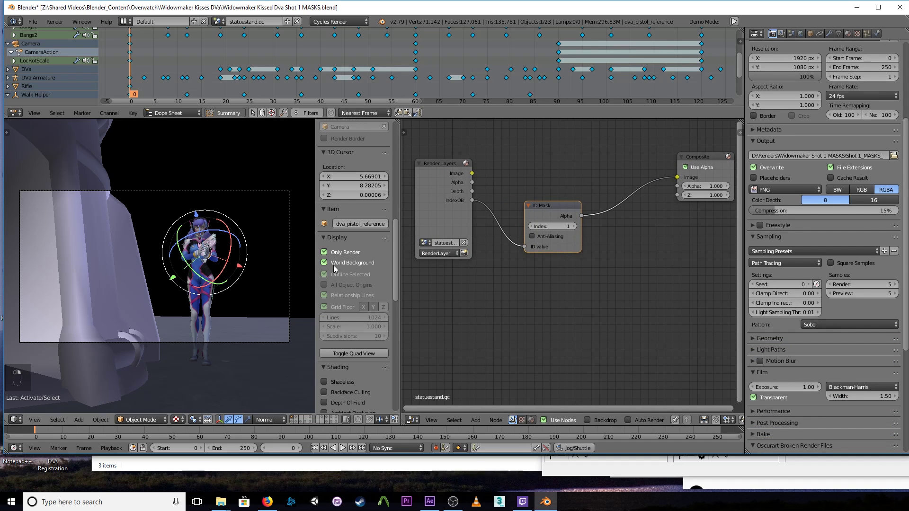
pyautogui.press('n')
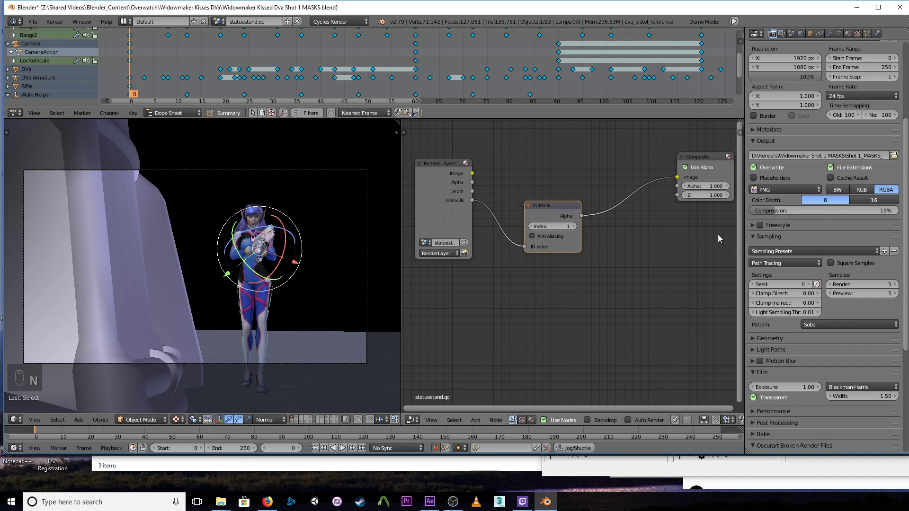
pyautogui.scroll(4, 791, 223)
pyautogui.scroll(3, 791, 222)
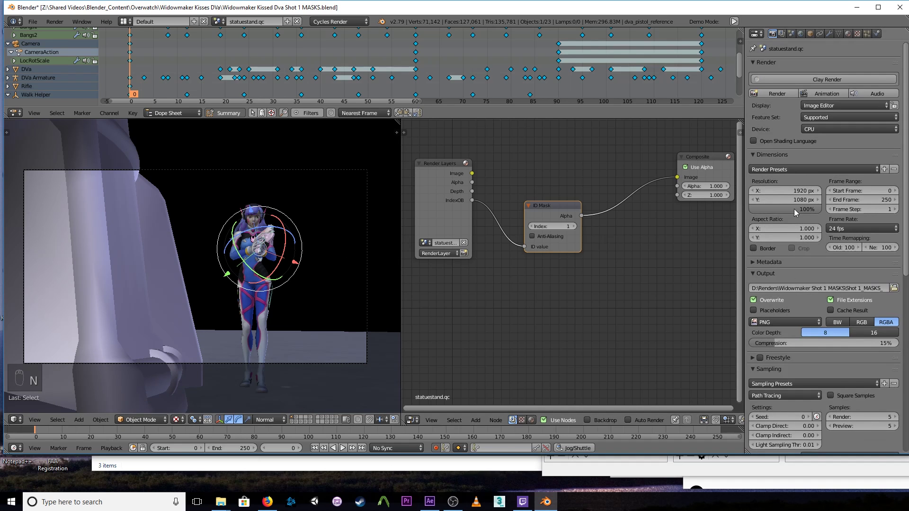
# - Render the current frame as a white-on-black mask of the character and wall
pyautogui.click(769, 93)
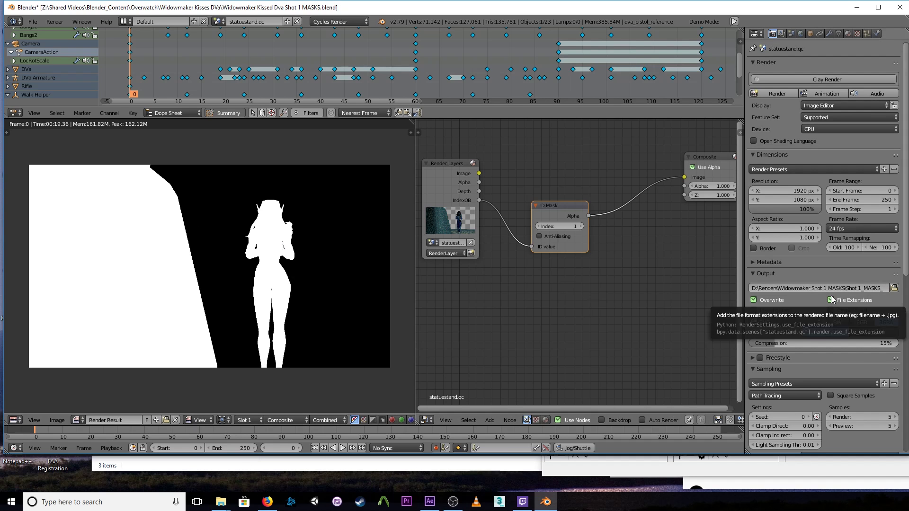
# - Switch to the After Effects composition
pyautogui.click(429, 502)
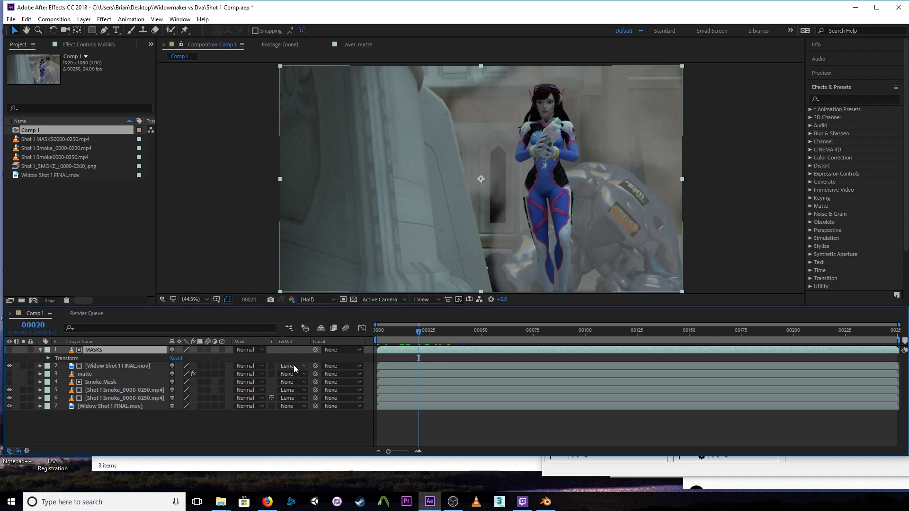
pyautogui.click(10, 365)
pyautogui.click(10, 366)
pyautogui.click(10, 366)
pyautogui.click(9, 366)
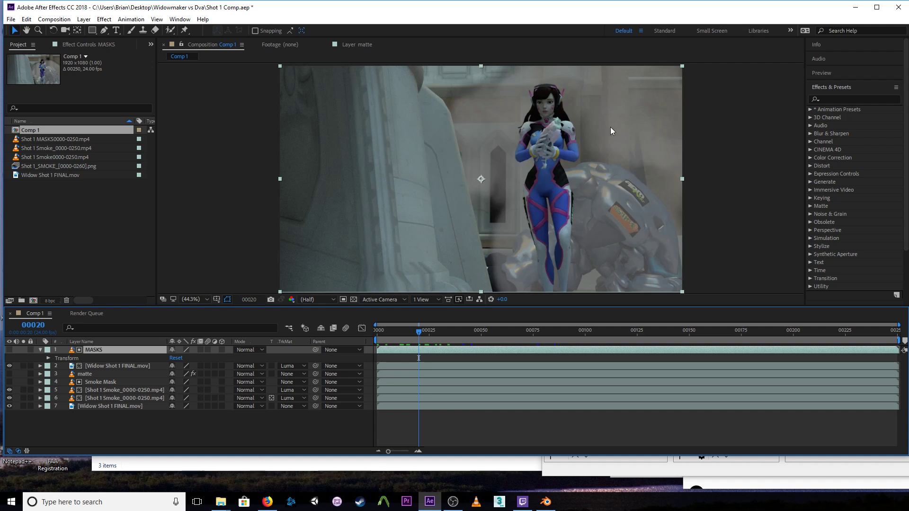
pyautogui.press('pageup')
pyautogui.press('pageup')
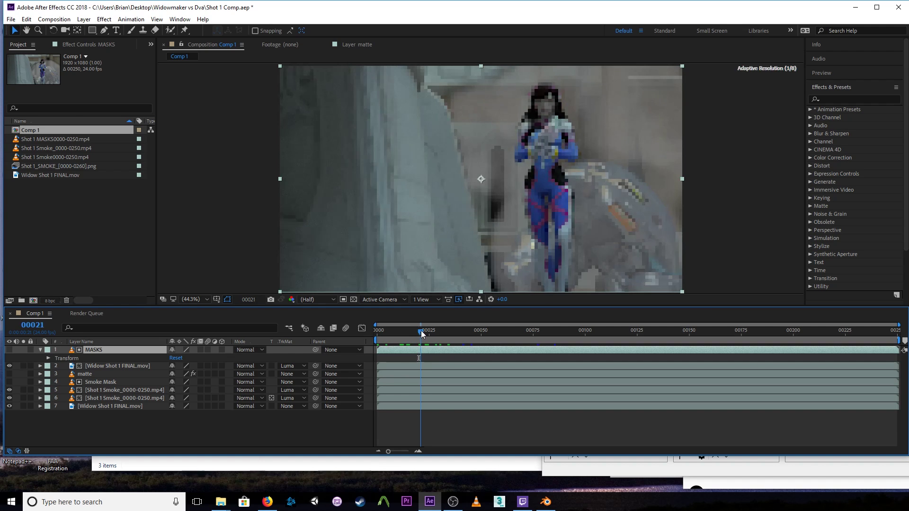